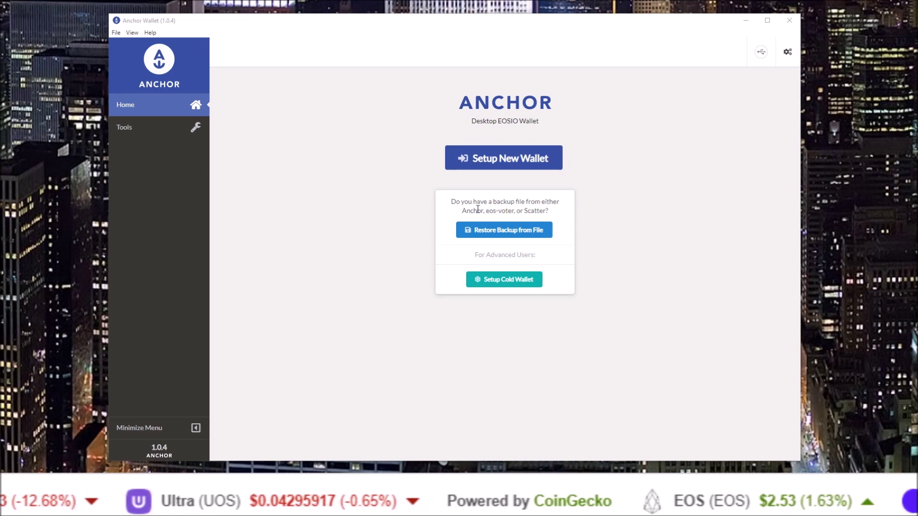
Step: Highlight the supported backup sources and bring up the Anchor release notes page
drag(462, 211, 545, 212)
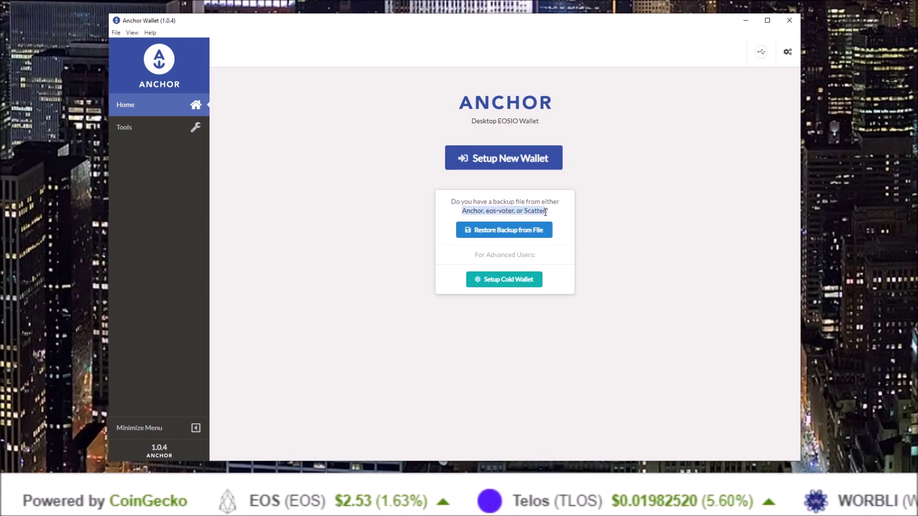
click(386, 214)
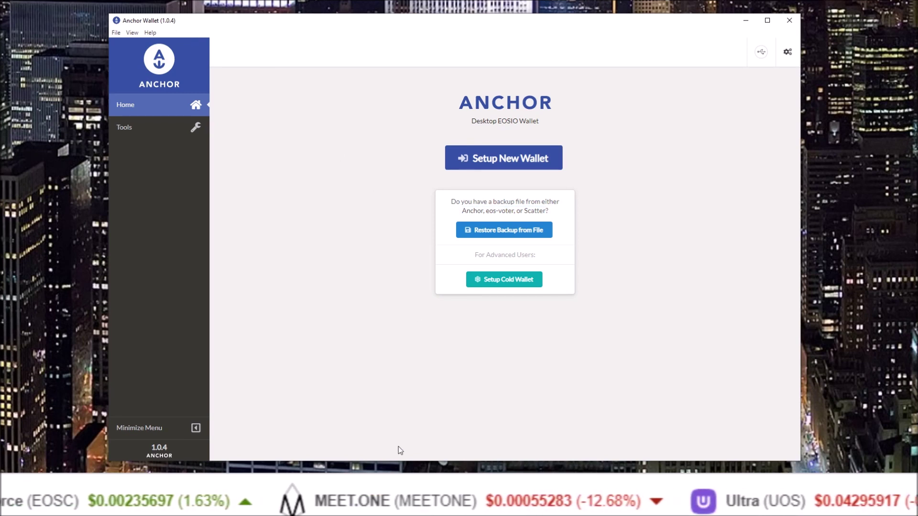
mouse_move(385, 506)
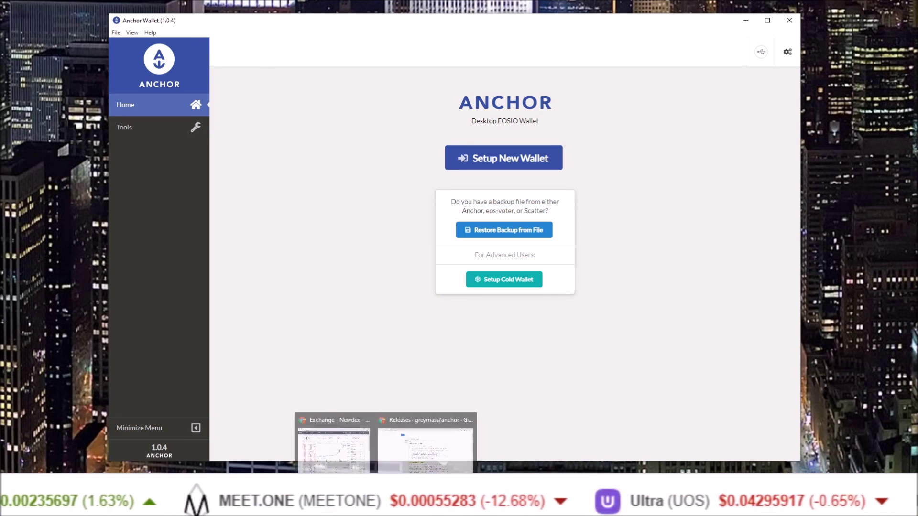
click(414, 465)
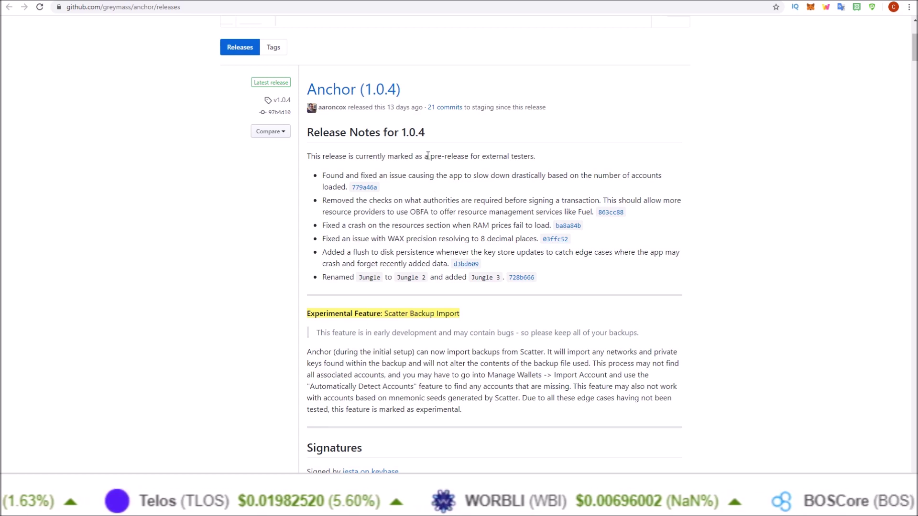
Step: Point out the 1.0.4 pre-release version in the notes, then open Scatter's Backup settings
drag(400, 132, 425, 133)
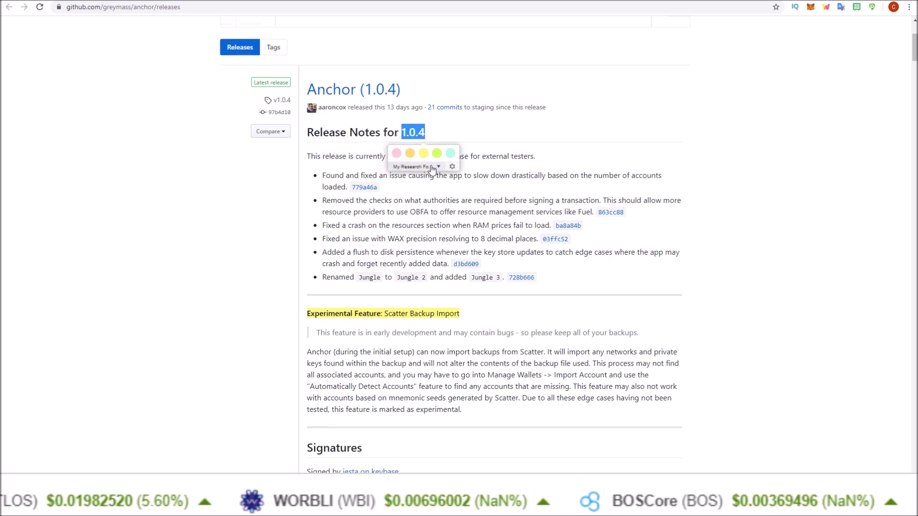
click(482, 173)
drag(430, 157, 468, 156)
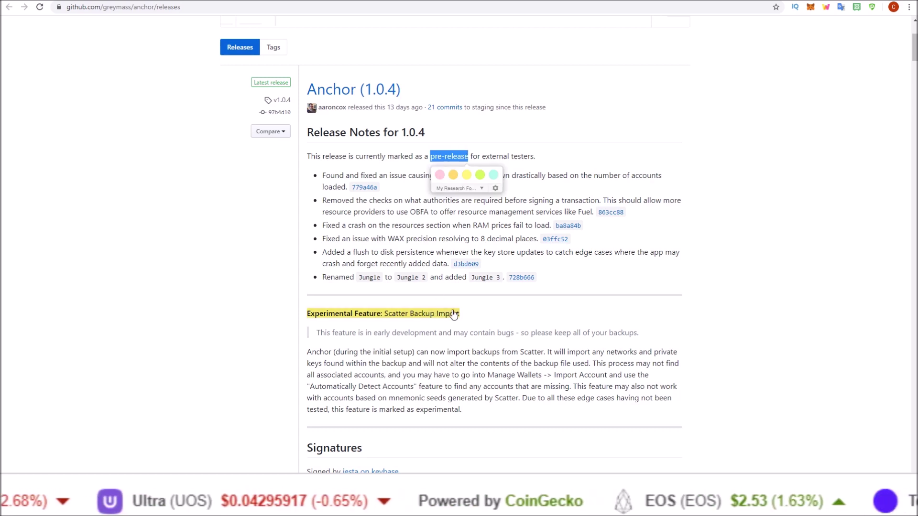
click(473, 314)
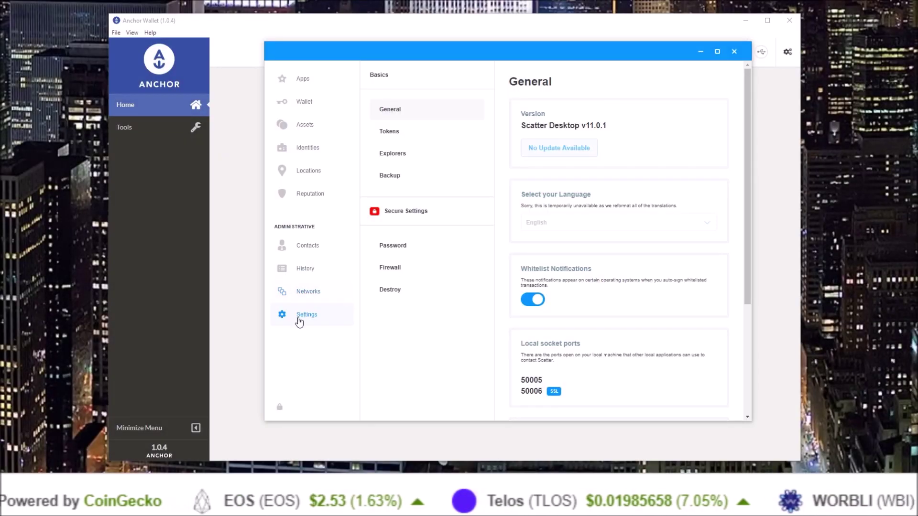
click(392, 179)
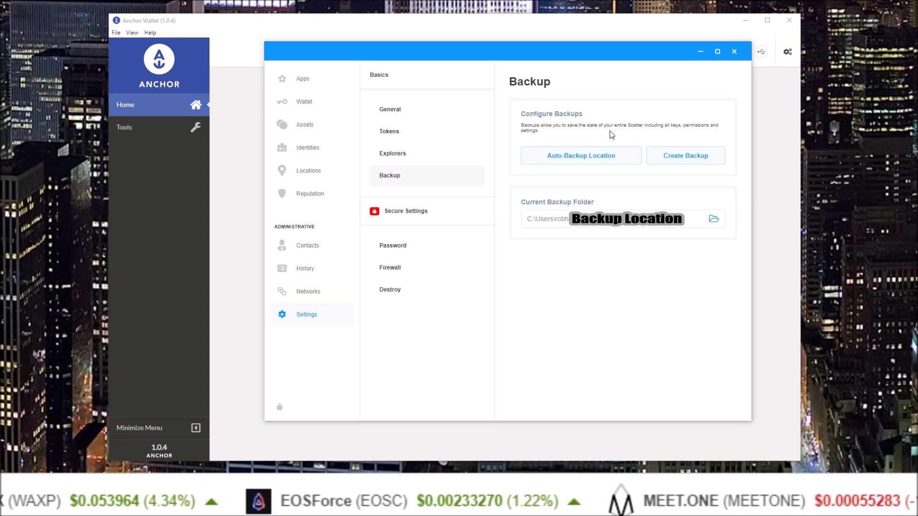
Step: Restore the Scatter backup from file and authorize the wallet storage upgrade with the wallet password
click(699, 51)
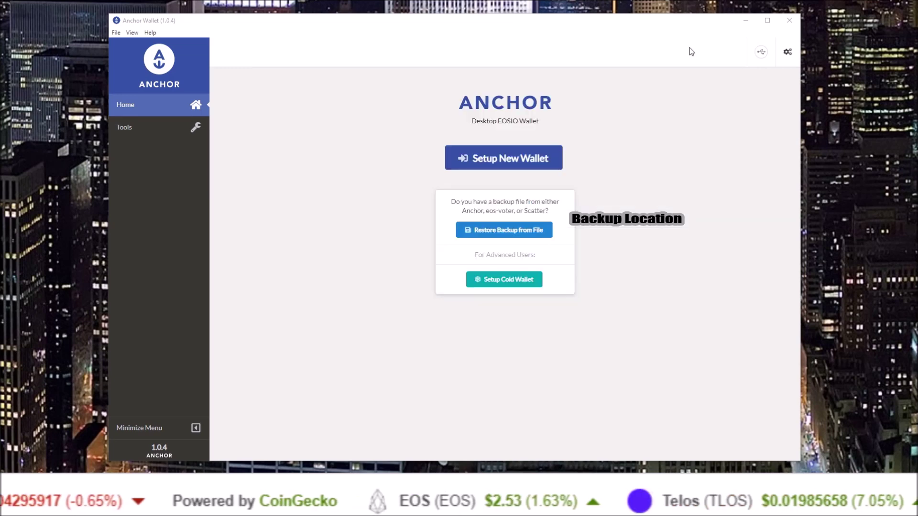
click(498, 233)
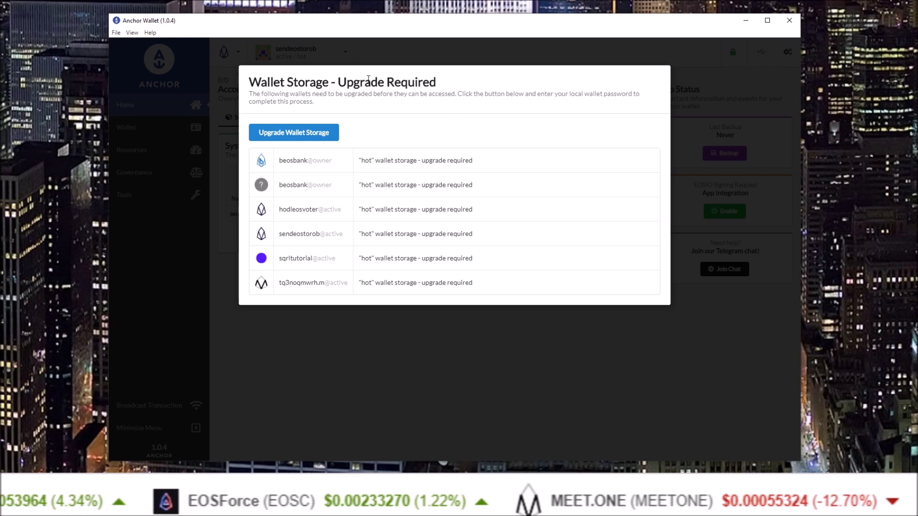
click(283, 137)
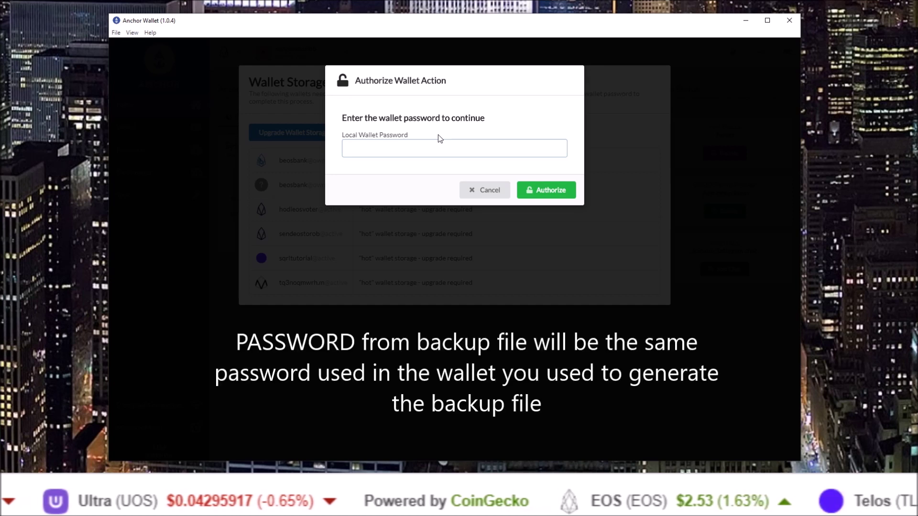
text(****)
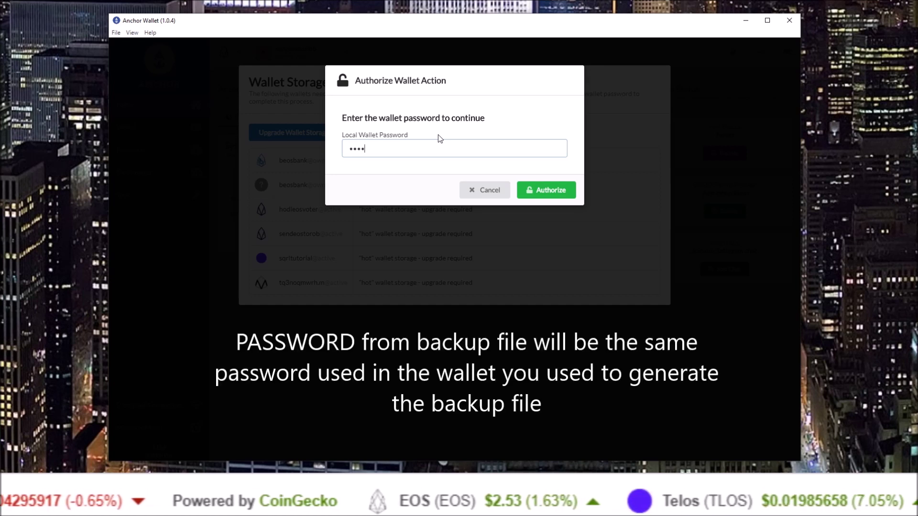
text(***********)
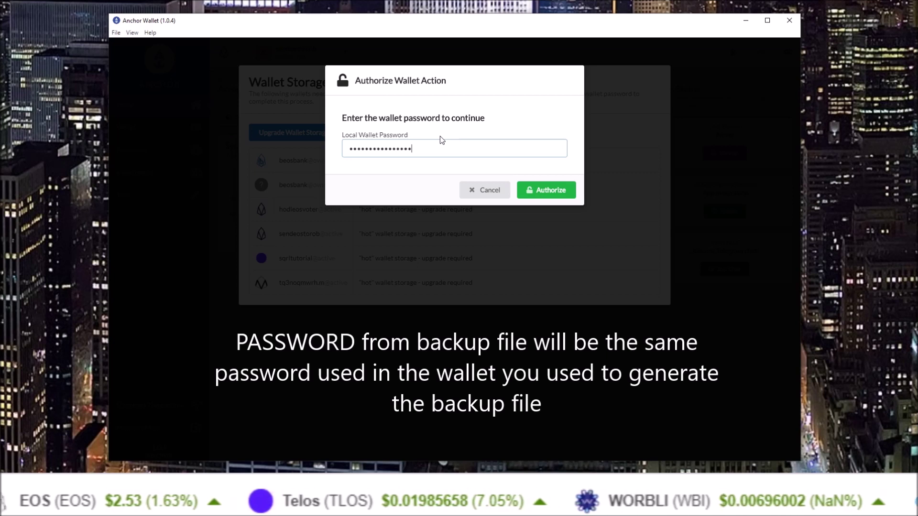
text(**)
click(528, 191)
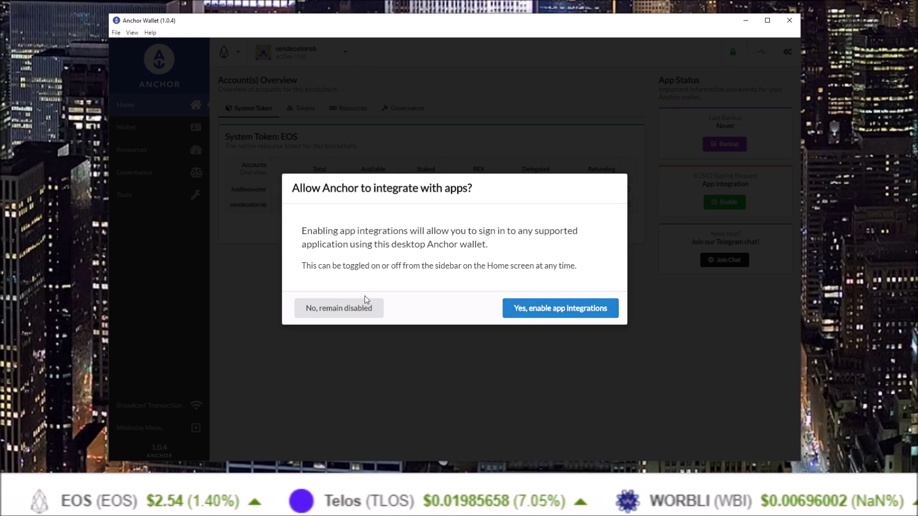
Step: Answer 'Yes, enable app integrations' in the integration prompt
click(540, 314)
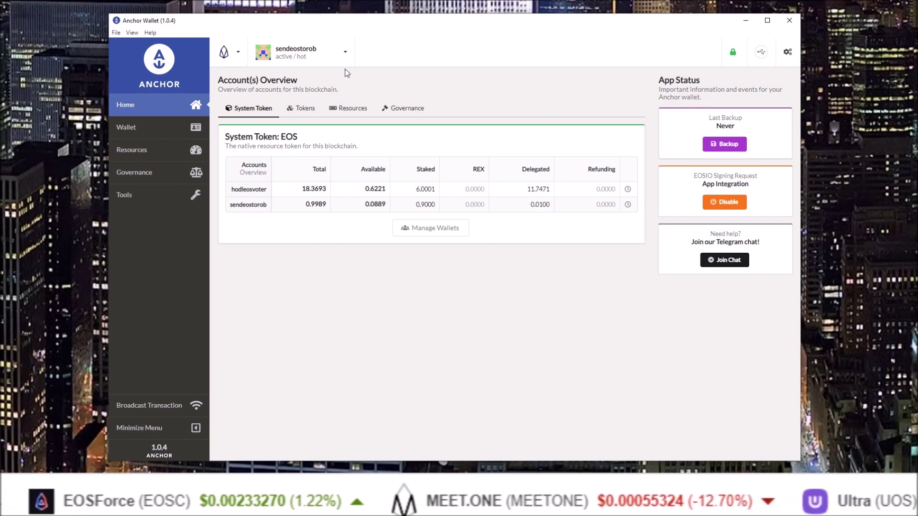
Step: Check the account list, switch to BEOS, then switch the wallet to the Telos chain
click(314, 56)
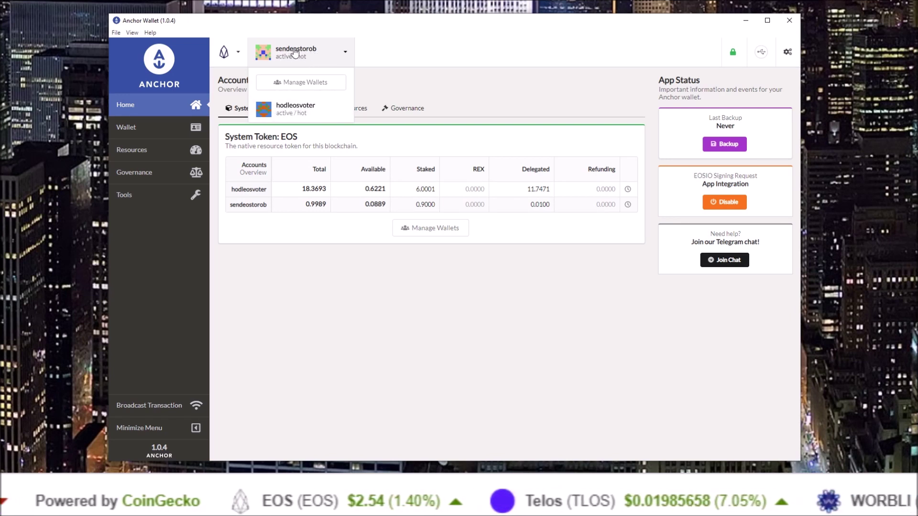
click(233, 56)
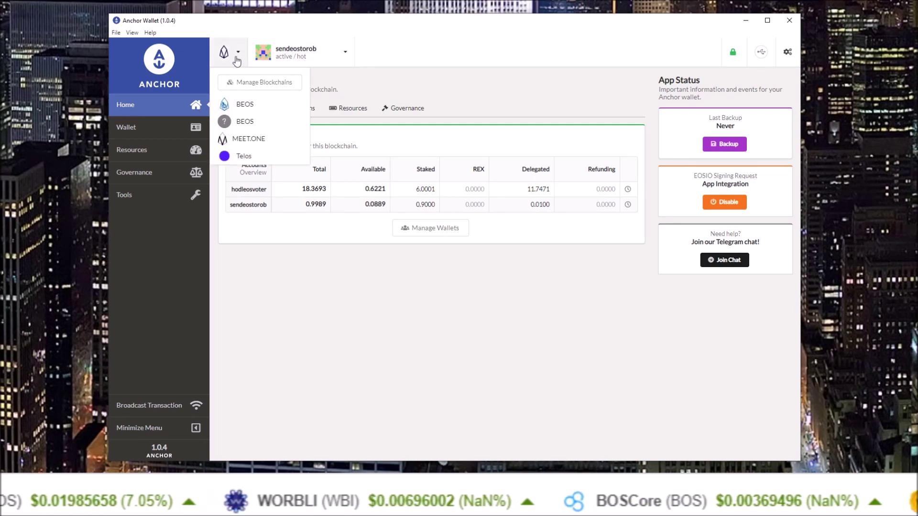
click(247, 109)
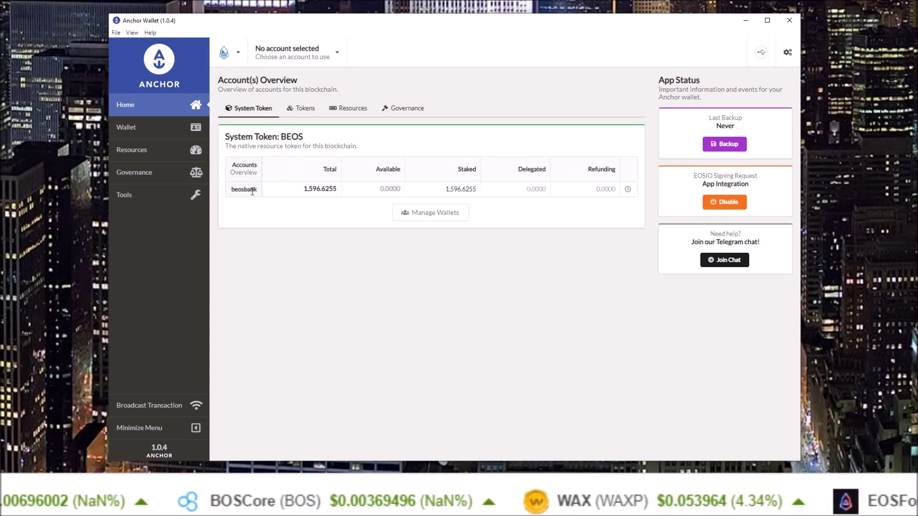
click(231, 52)
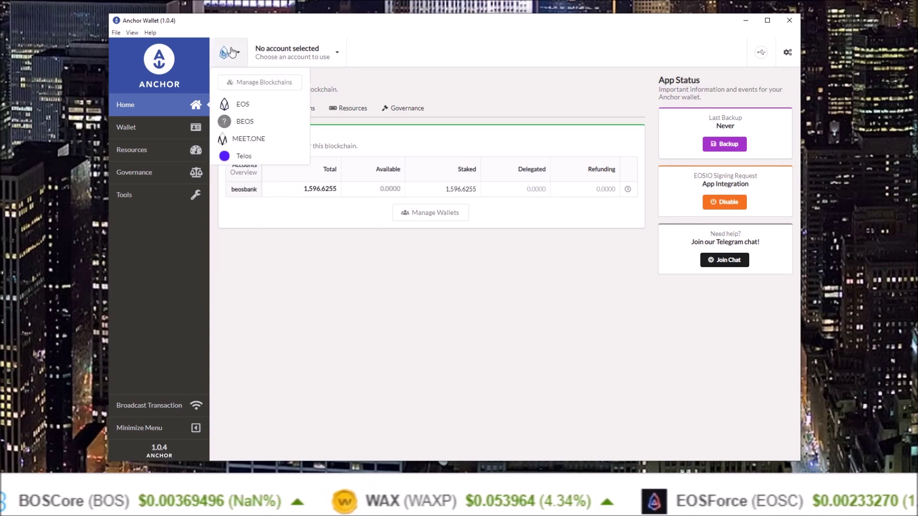
click(258, 158)
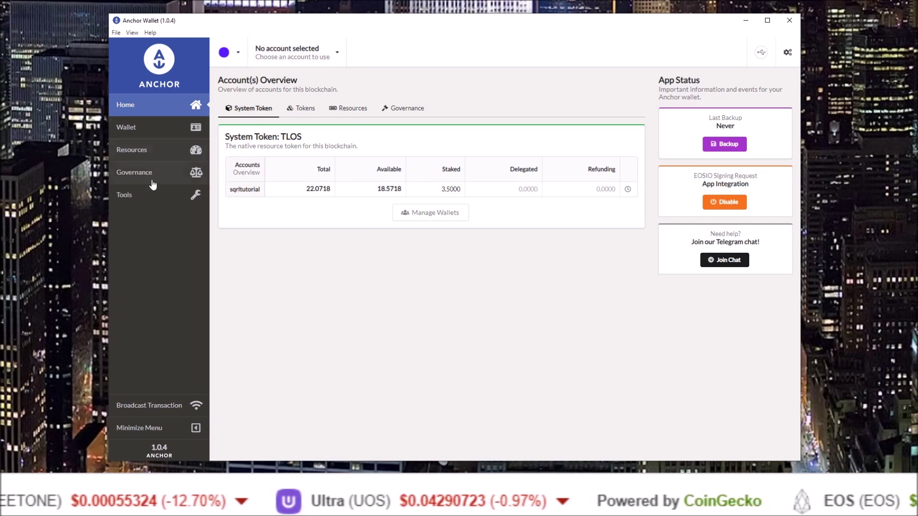
Step: Reset Anchor from the Tools page, confirming that all keys and settings are erased
click(143, 202)
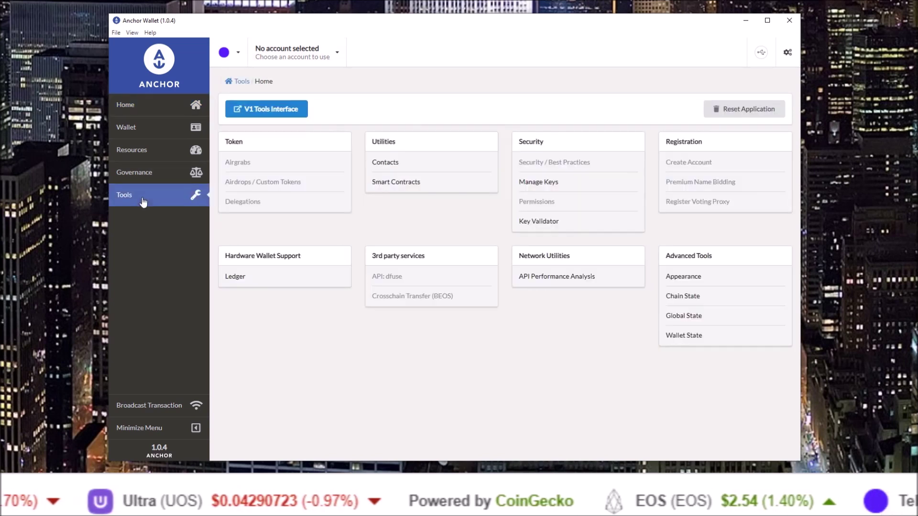
click(719, 111)
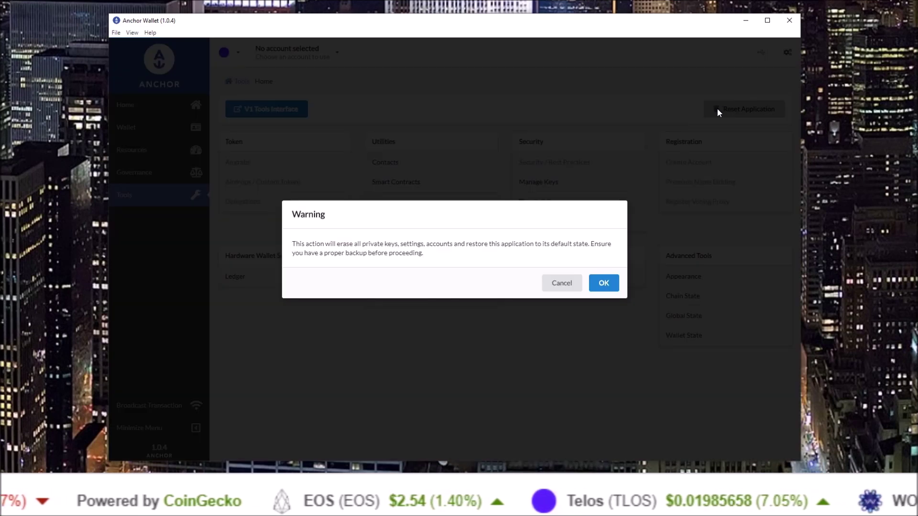
click(605, 284)
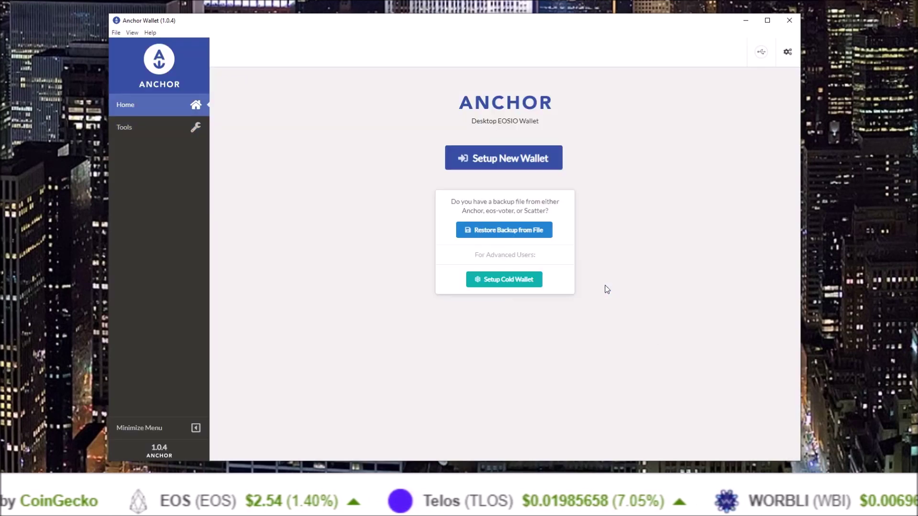
Step: Start a new wallet with the EOS, Telos and WAX blockchains enabled
click(497, 163)
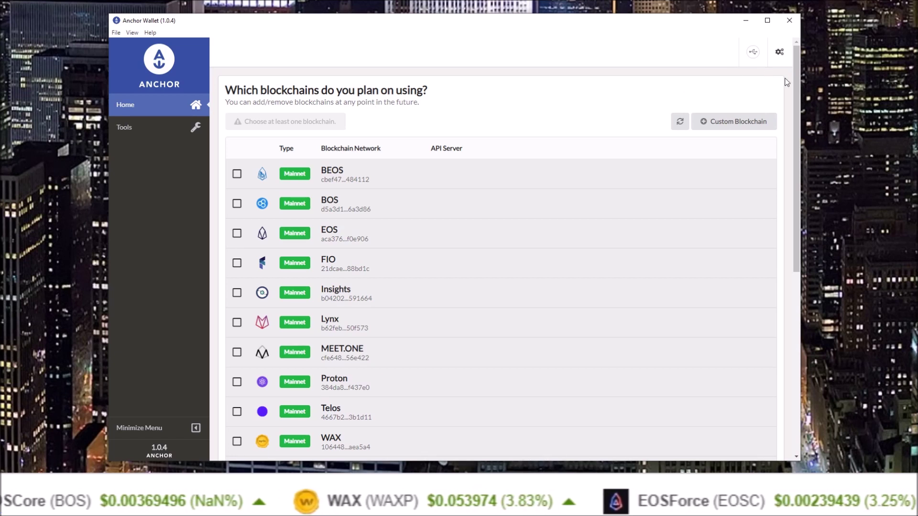
scroll(797, 77, down, 1)
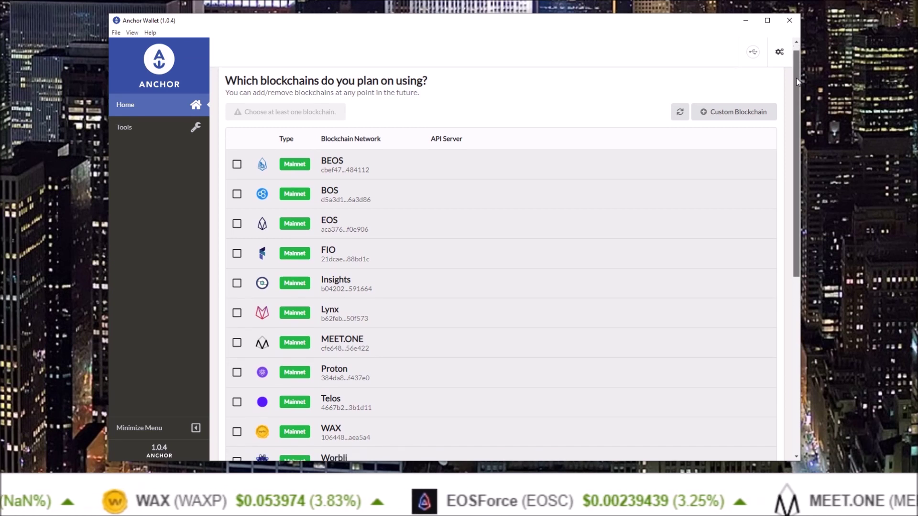
click(237, 181)
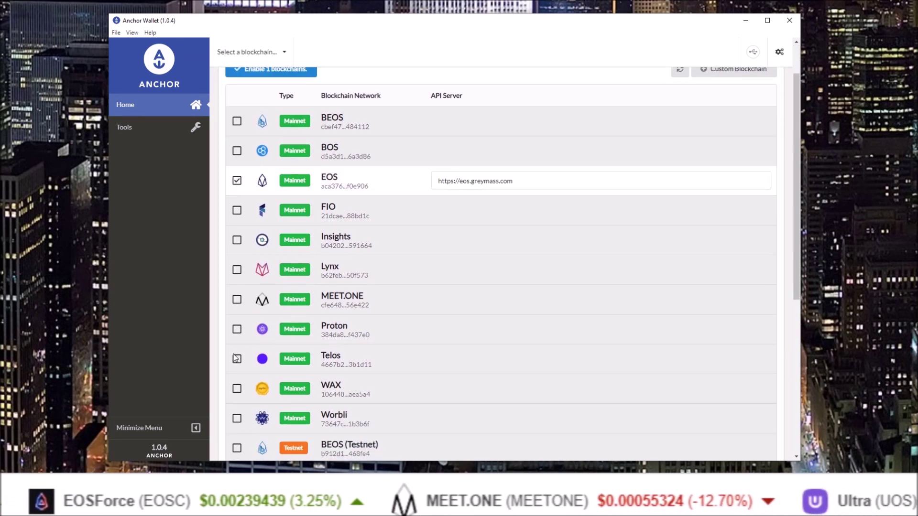
click(236, 360)
click(237, 389)
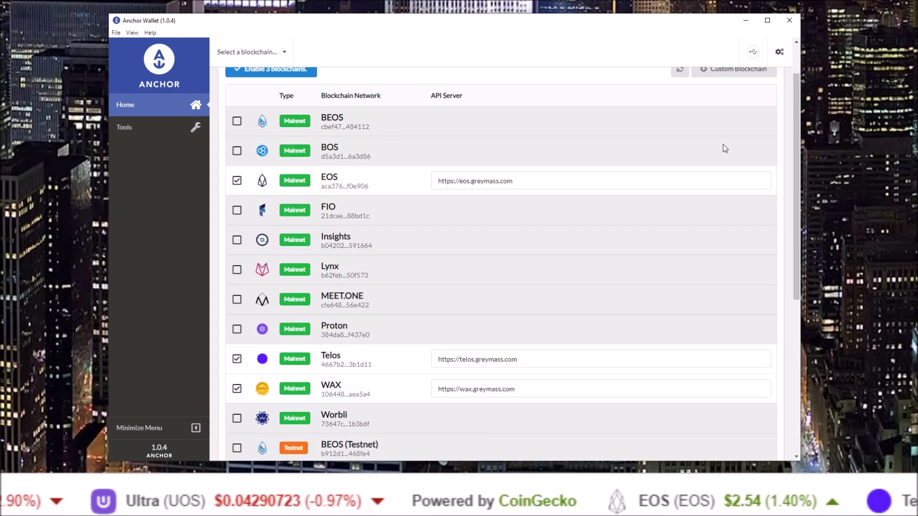
scroll(801, 122, up, 2)
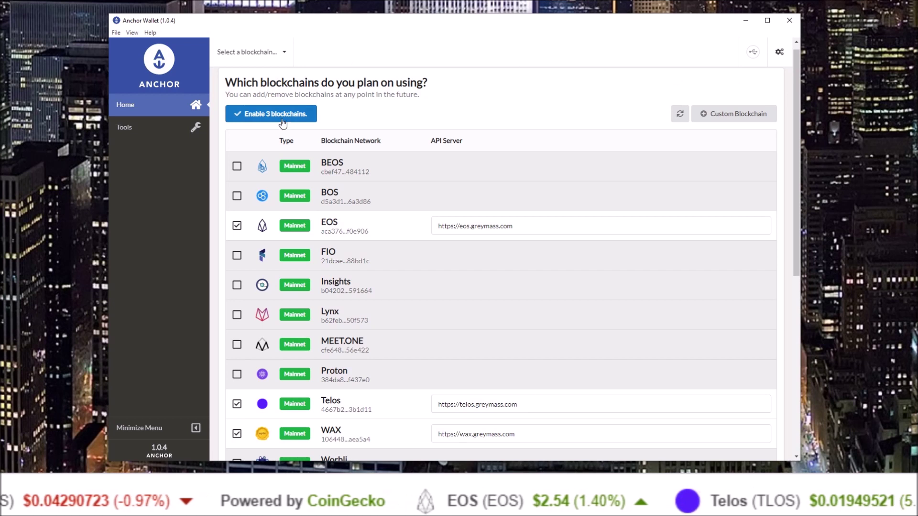
click(275, 114)
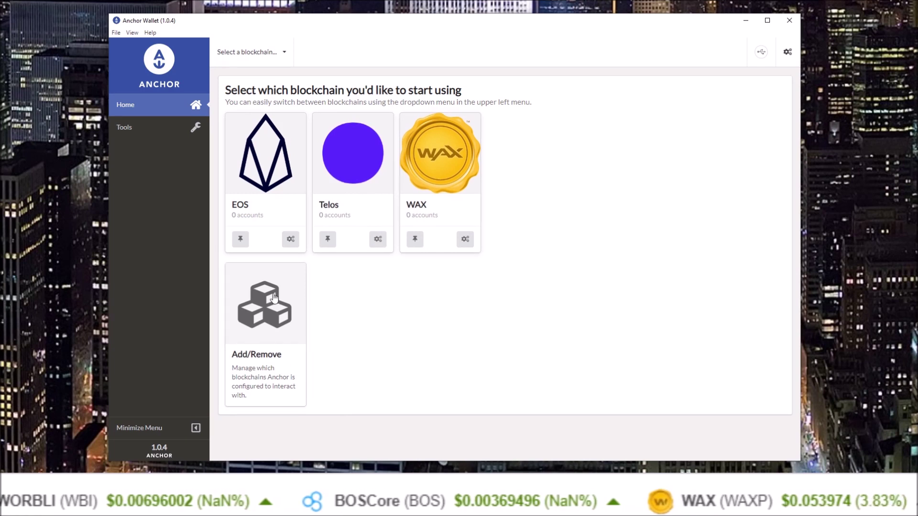
Step: Add BEOS to the enabled blockchains and pick a chain card to use
click(261, 343)
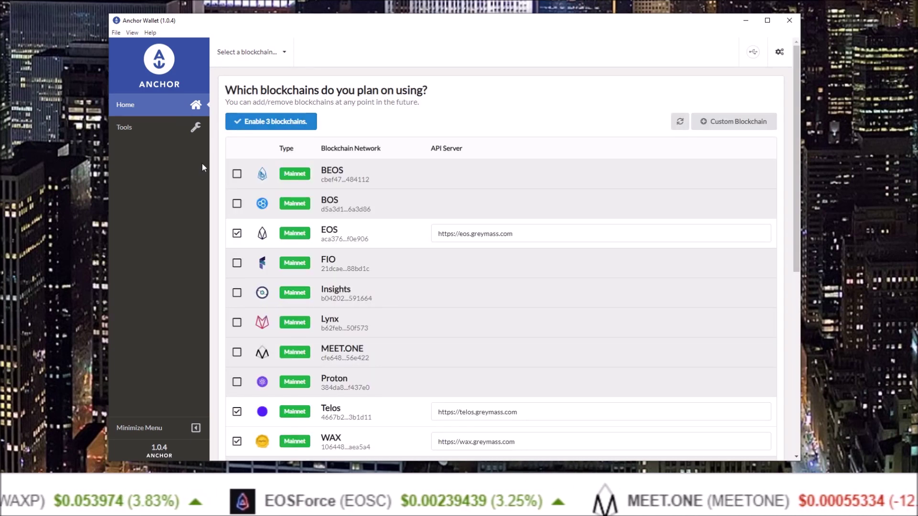
click(237, 174)
click(277, 122)
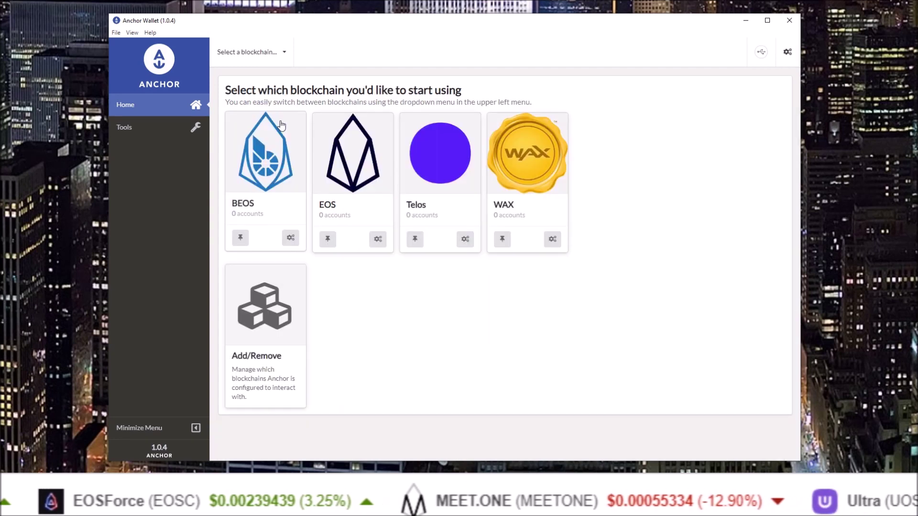
click(404, 153)
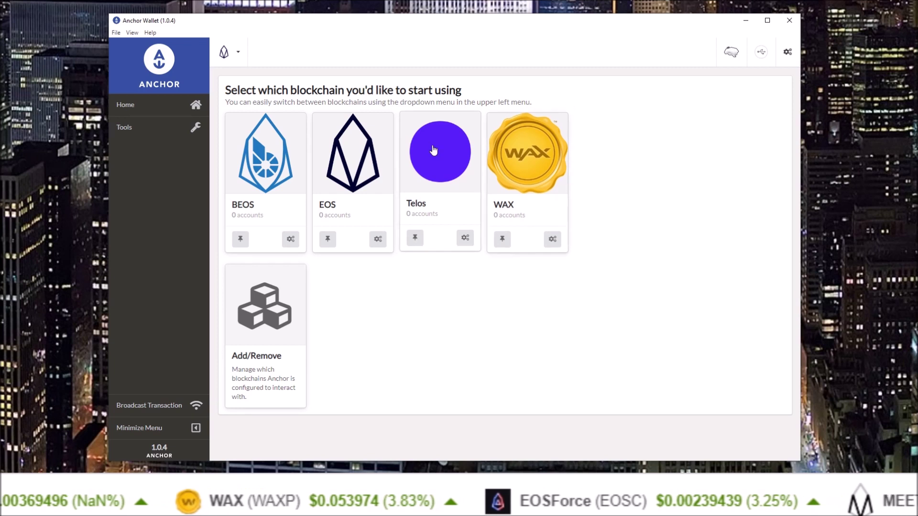
Step: Open EOS setup's Existing Account options, highlighting the private key and Ledger import headings
click(349, 157)
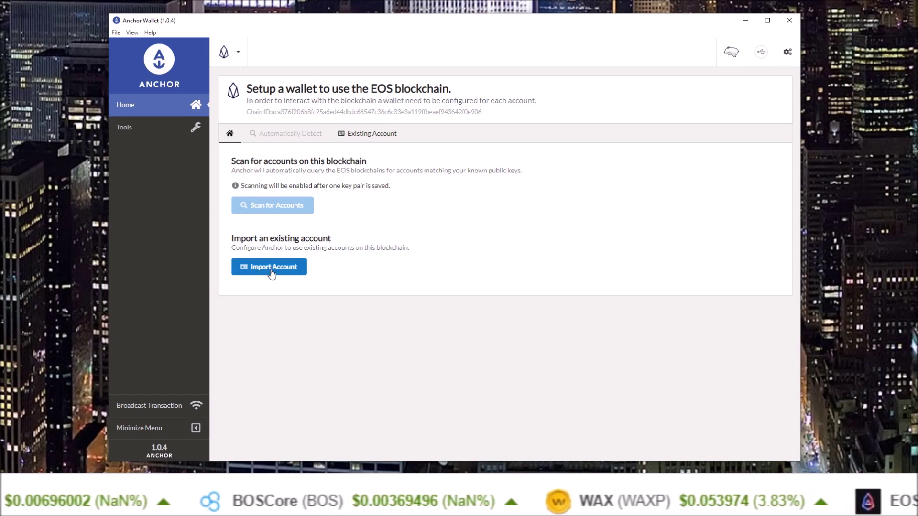
click(368, 135)
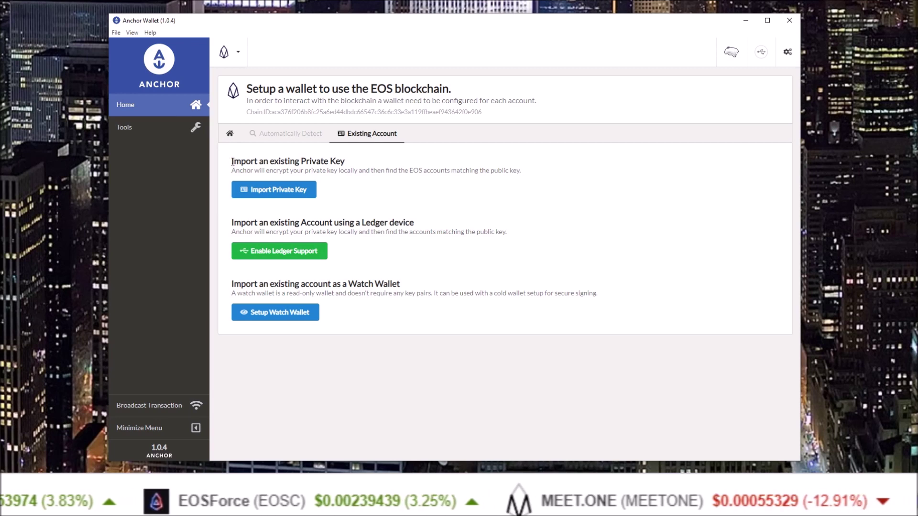
drag(232, 161, 337, 167)
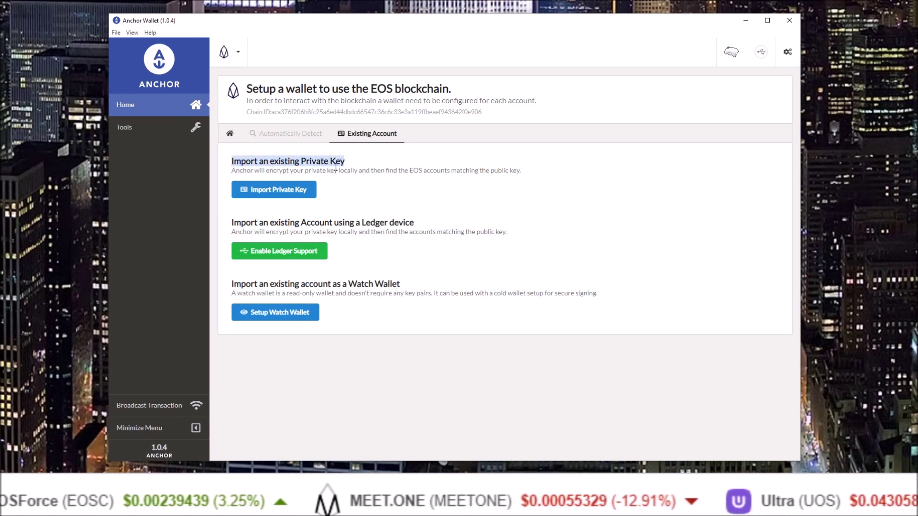
drag(233, 223, 414, 224)
click(443, 203)
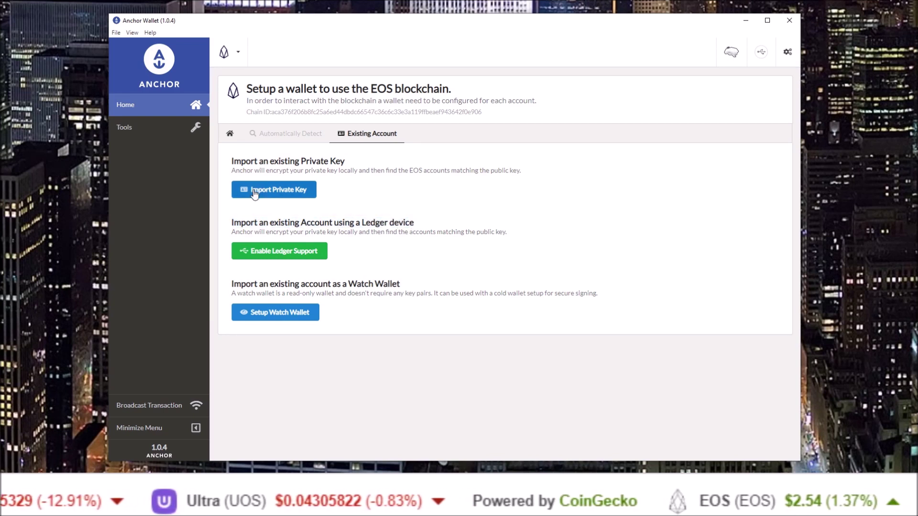
Step: Choose Import Private Key, then set and confirm a new wallet password
click(272, 191)
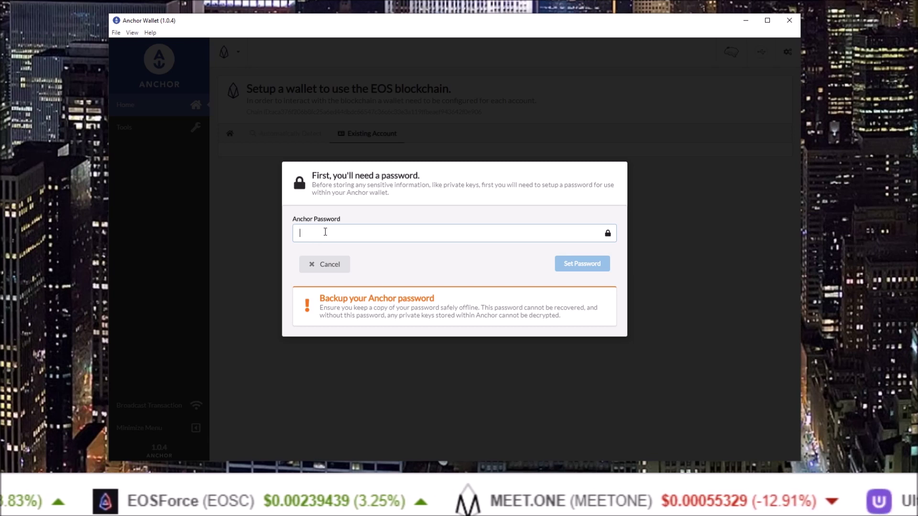
key(ctrl+v)
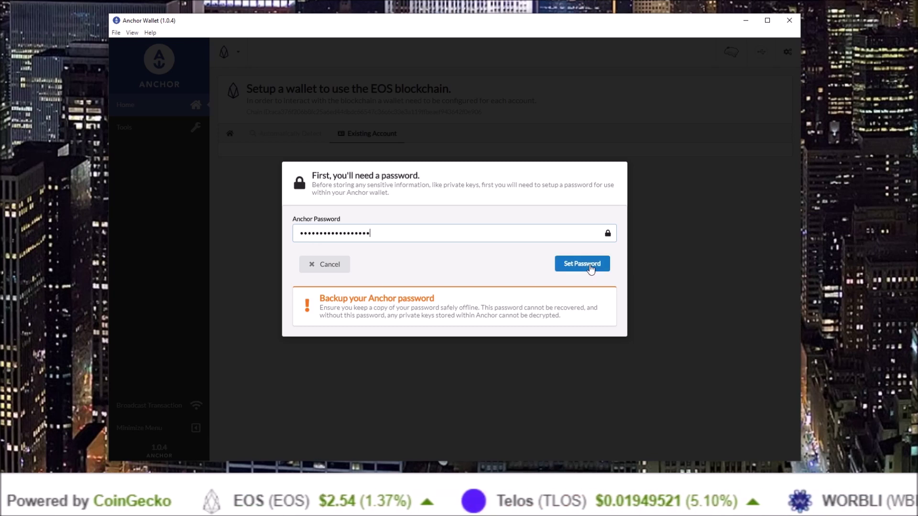
click(582, 264)
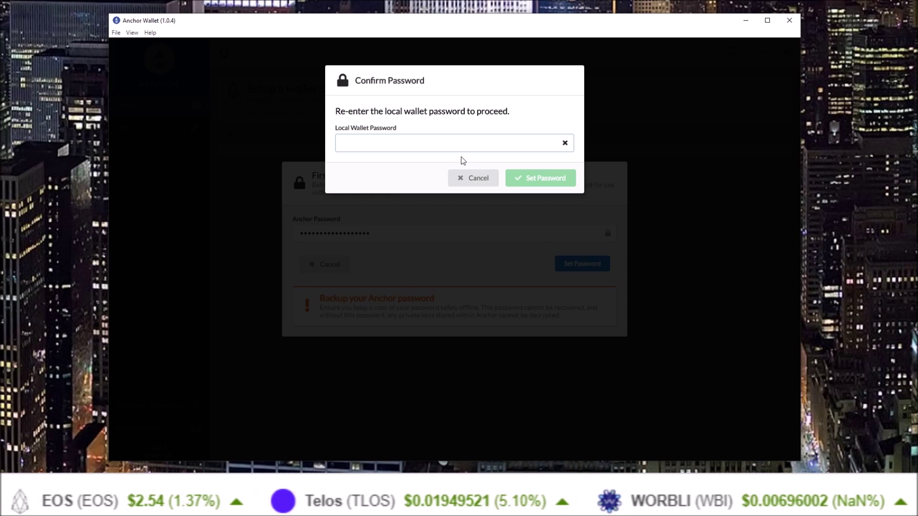
key(ctrl+v)
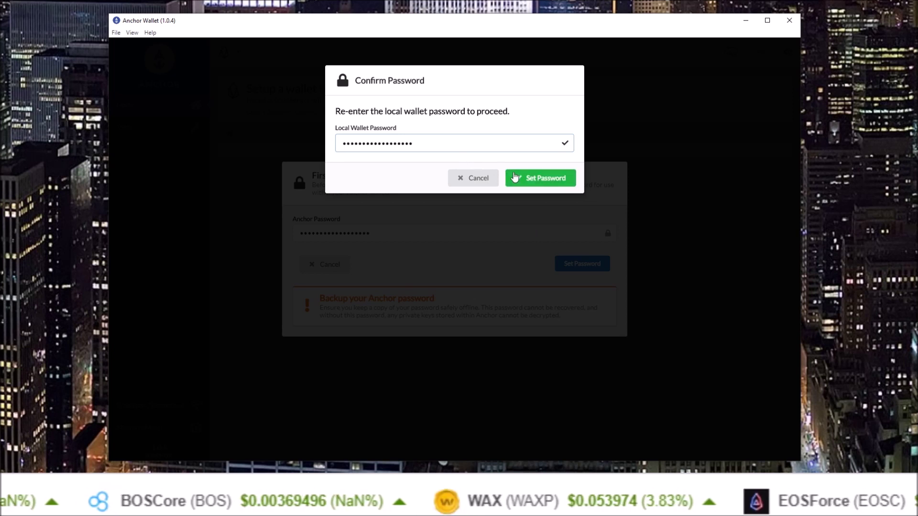
click(524, 179)
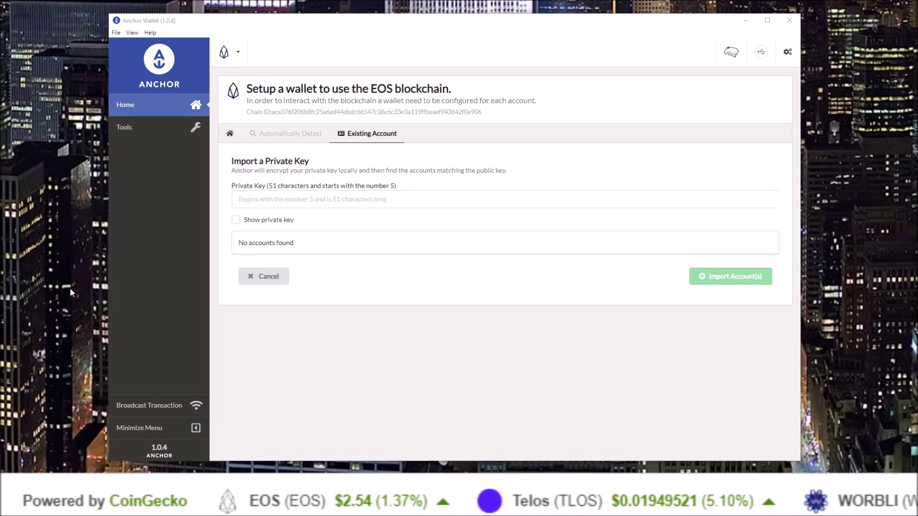
Step: Import the pasted key's matching EOS account, authorize with the wallet password, and enable app integrations
click(288, 197)
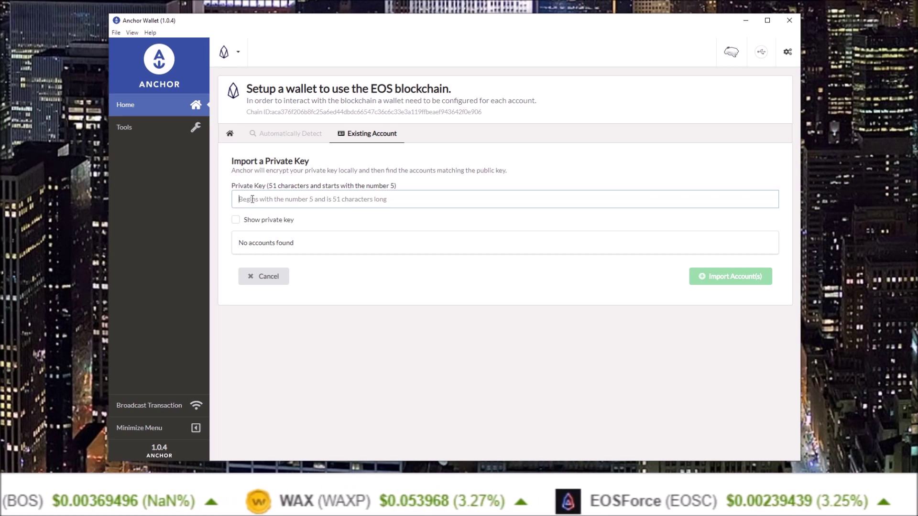
key(ctrl+v)
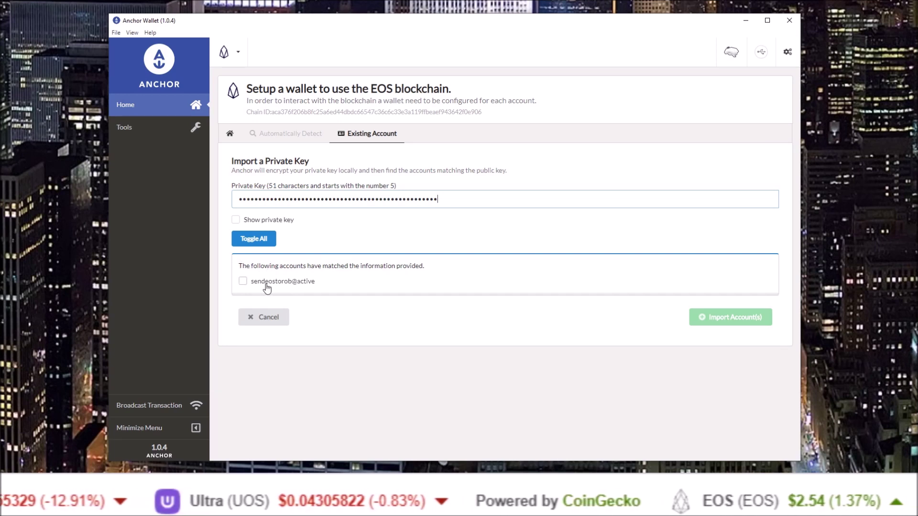
click(242, 281)
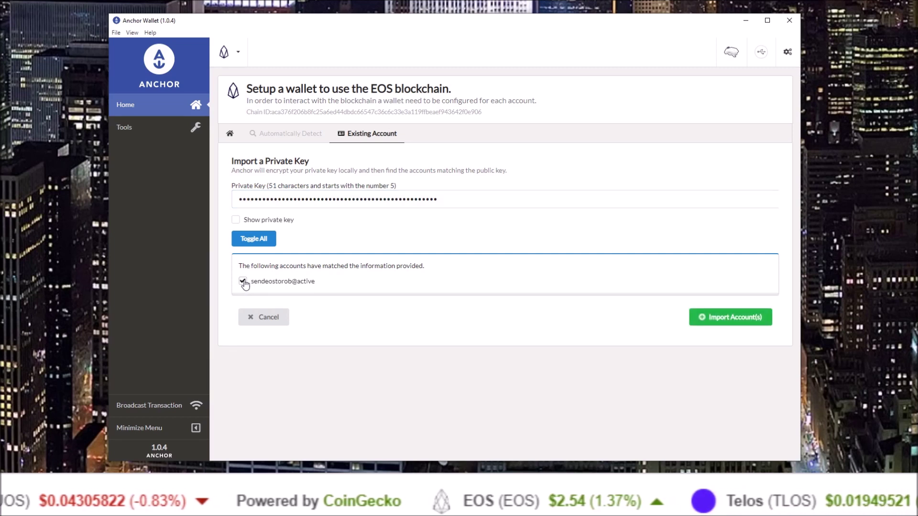
click(719, 322)
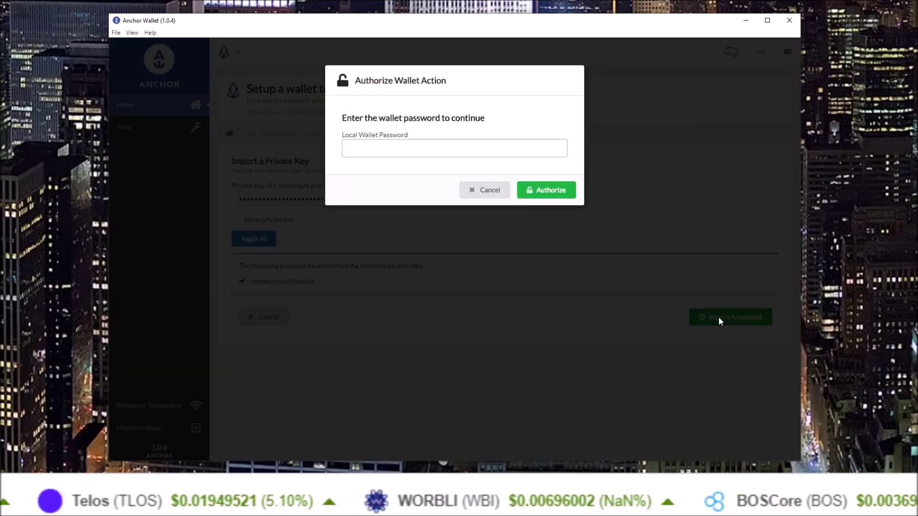
text(******************)
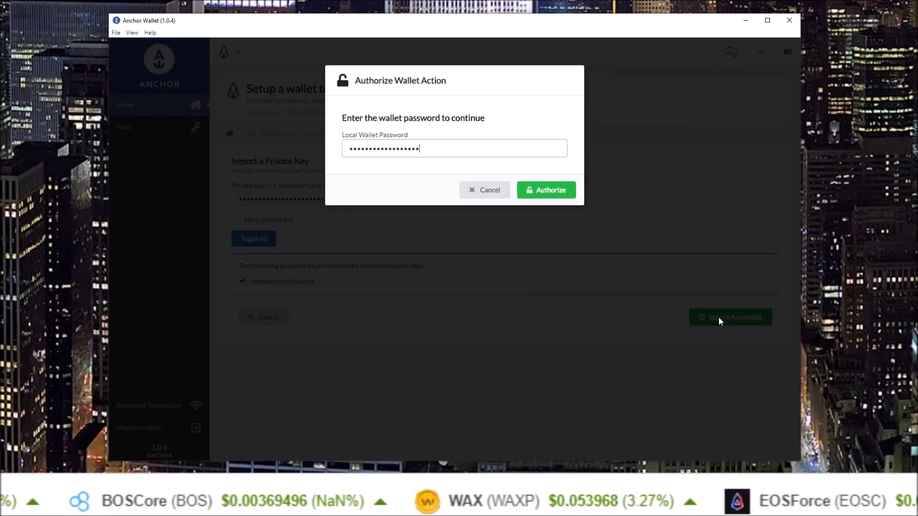
click(561, 188)
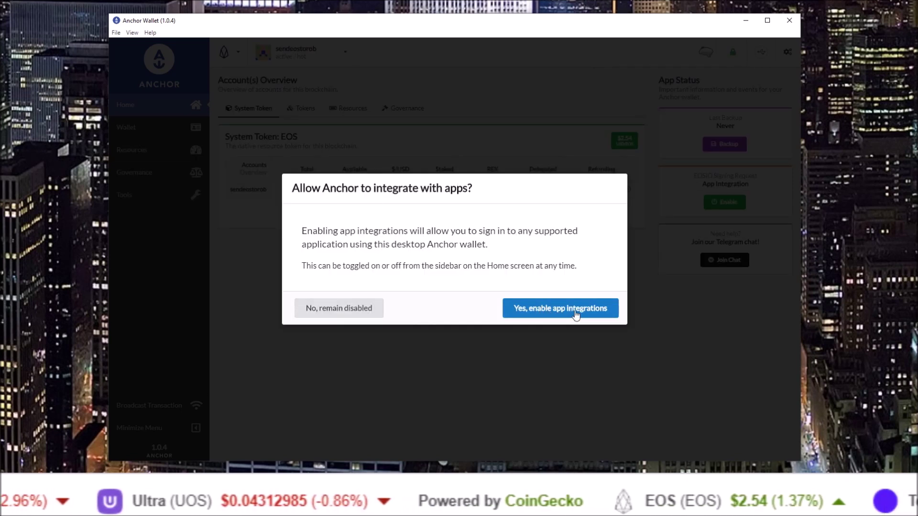
click(550, 312)
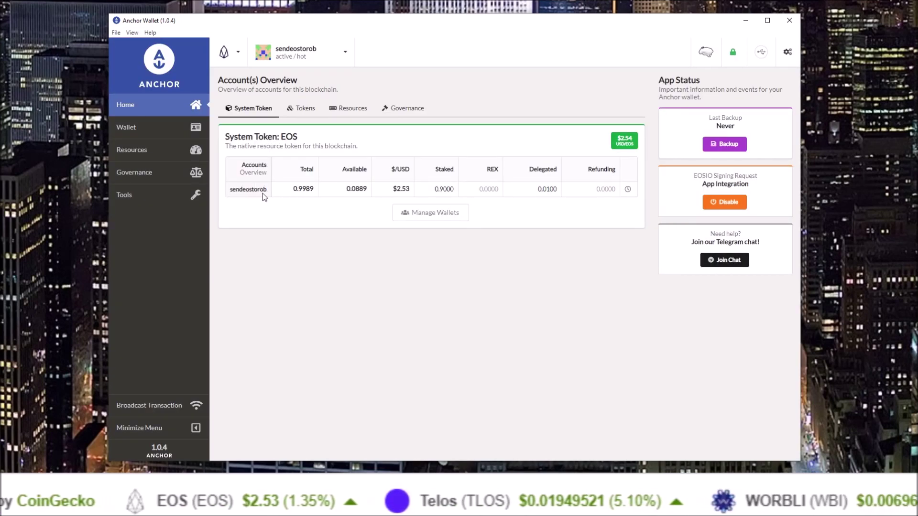
Step: Look through Manage Wallets' existing-account import options, then return to the account overview
click(432, 214)
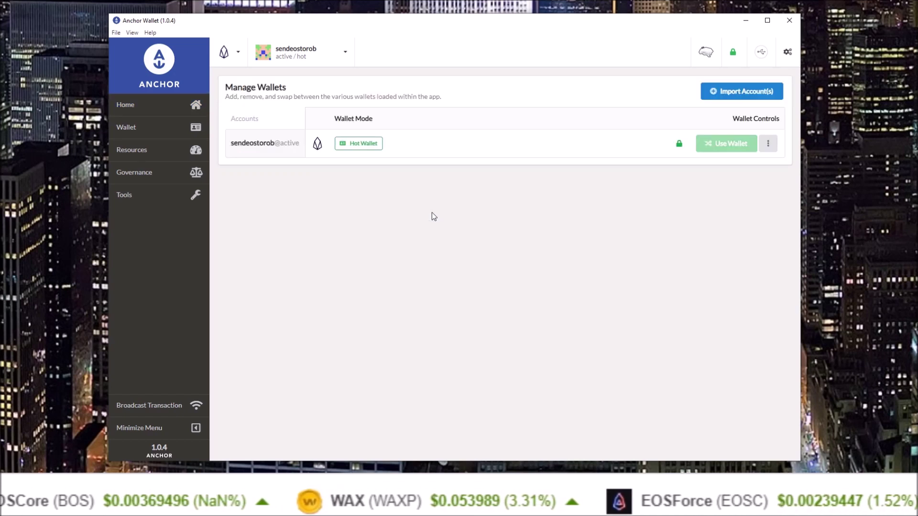
click(722, 93)
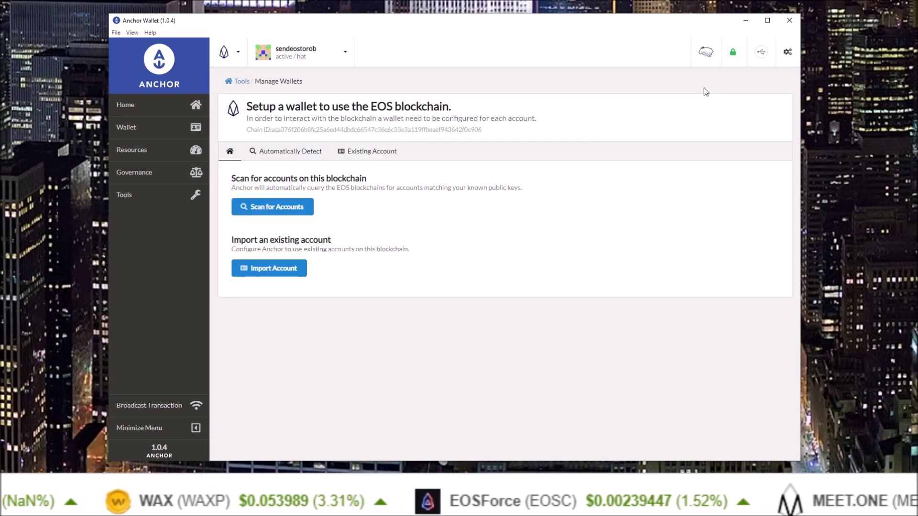
click(267, 270)
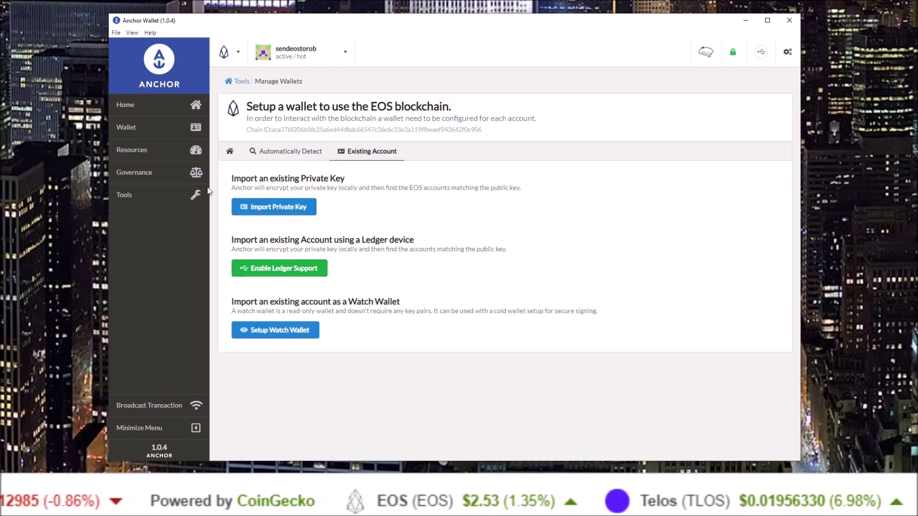
click(144, 105)
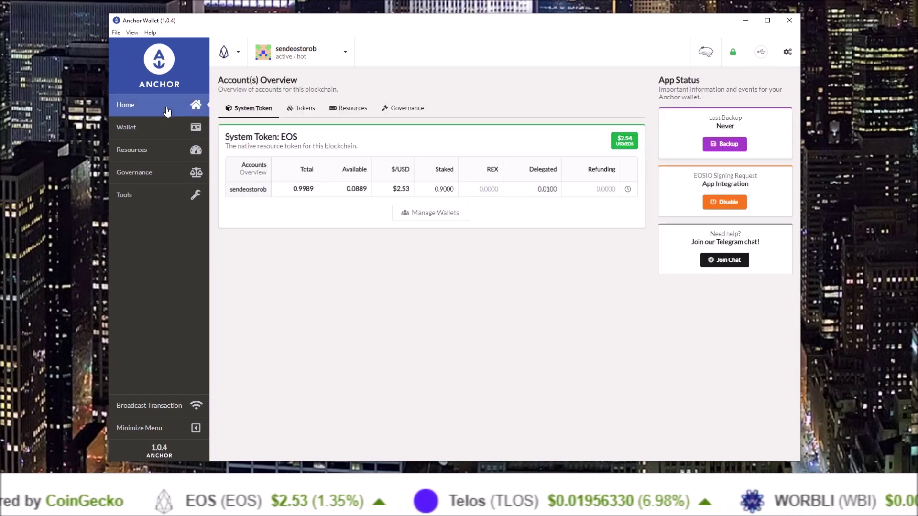
click(232, 53)
click(248, 122)
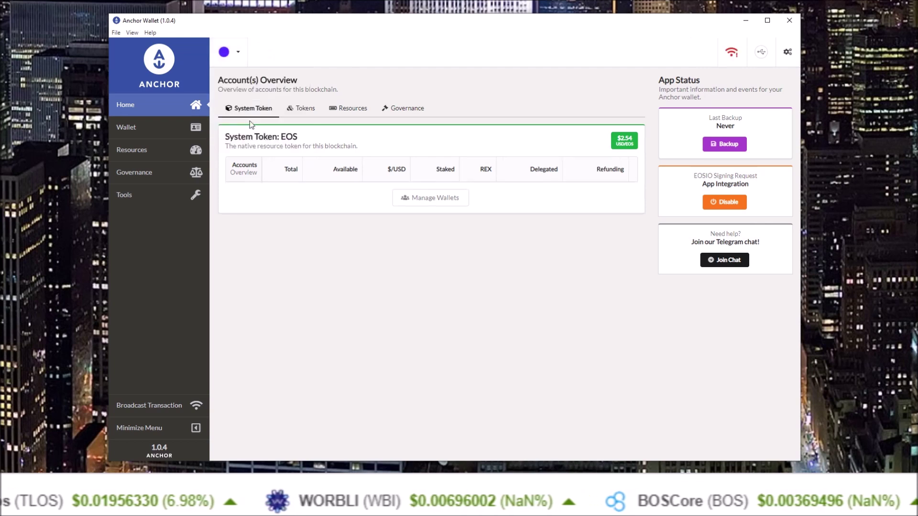
click(455, 203)
click(729, 93)
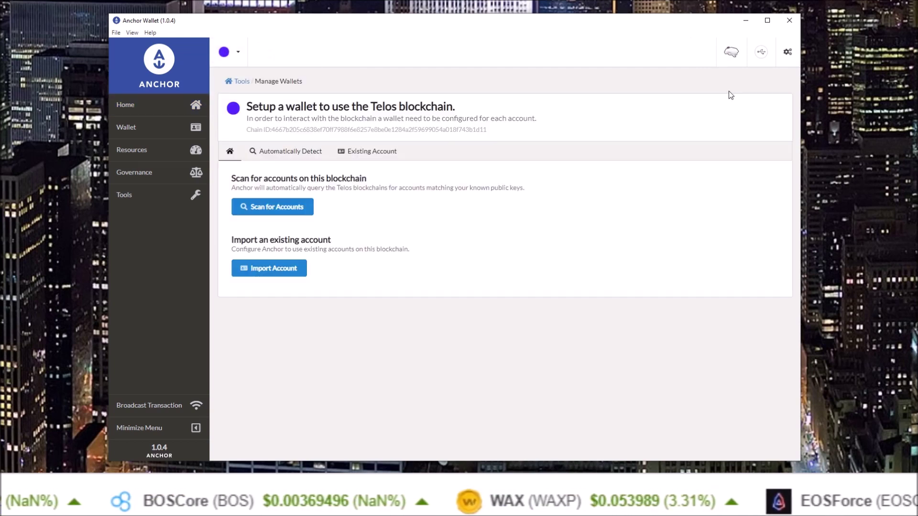
click(278, 270)
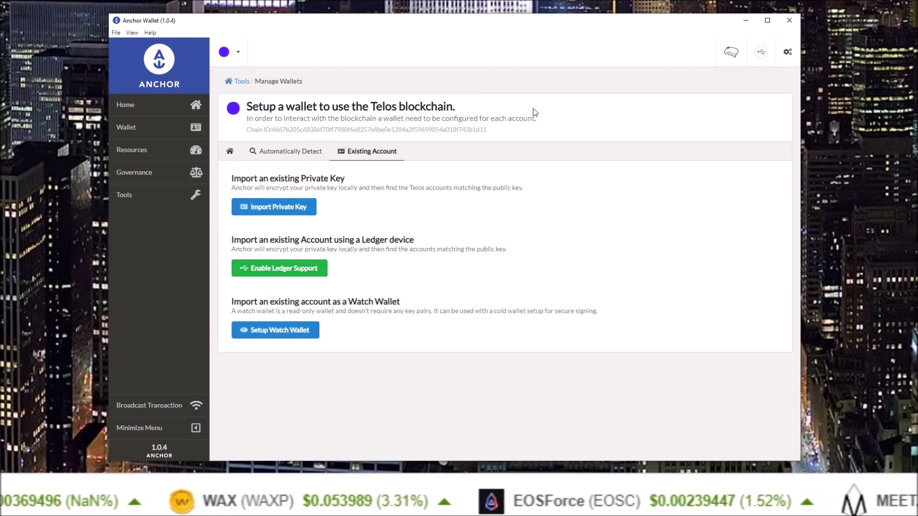
click(230, 52)
click(248, 137)
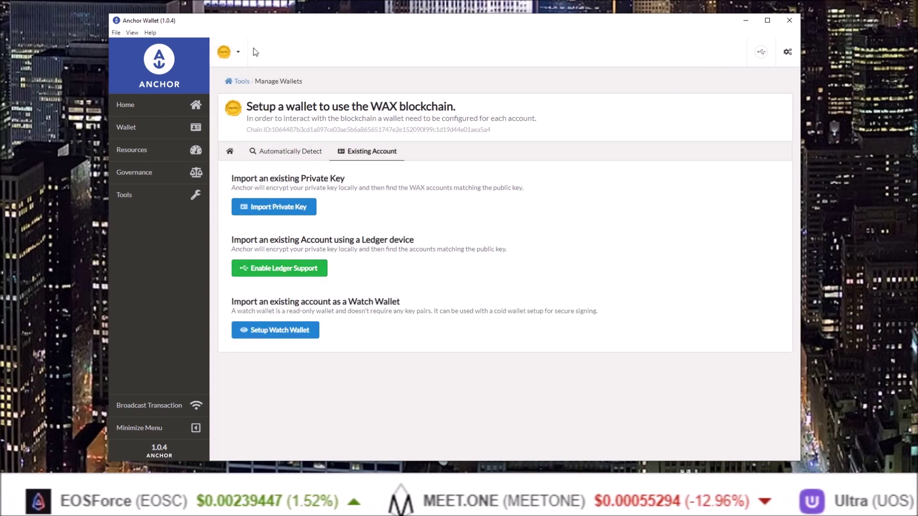
click(237, 52)
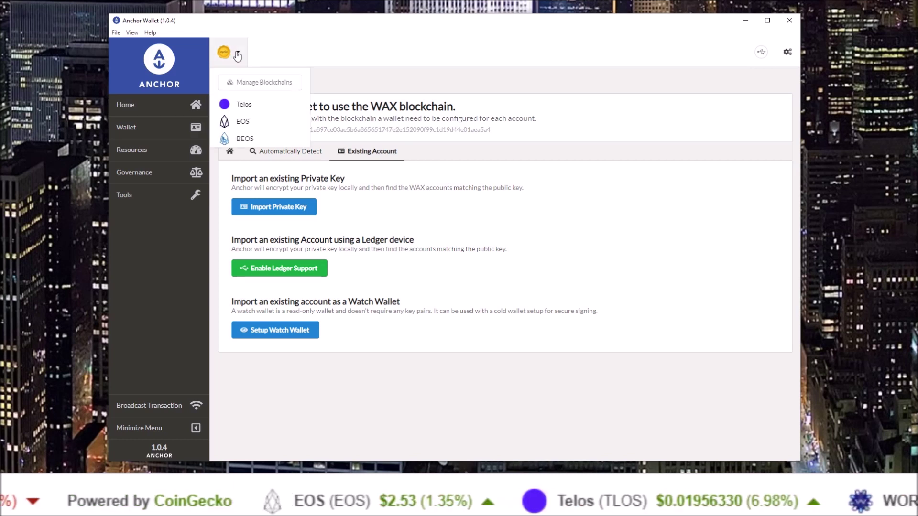
click(236, 54)
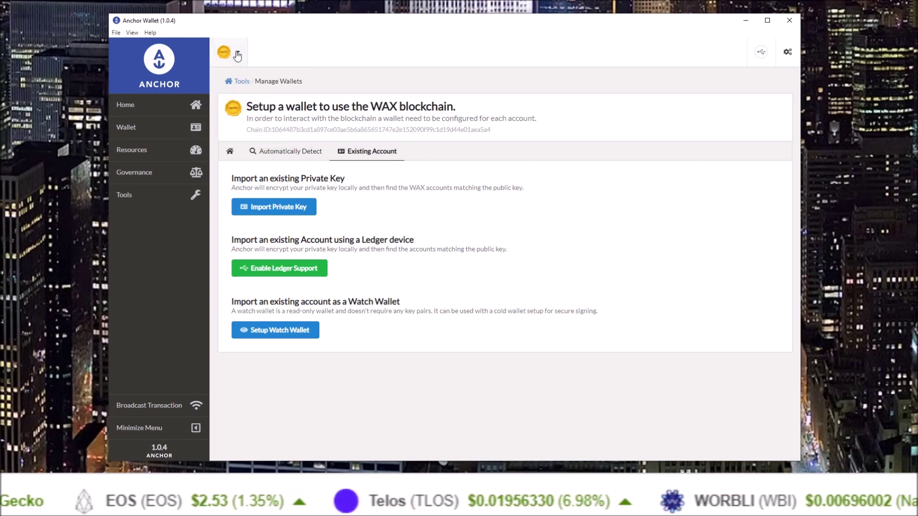
click(236, 55)
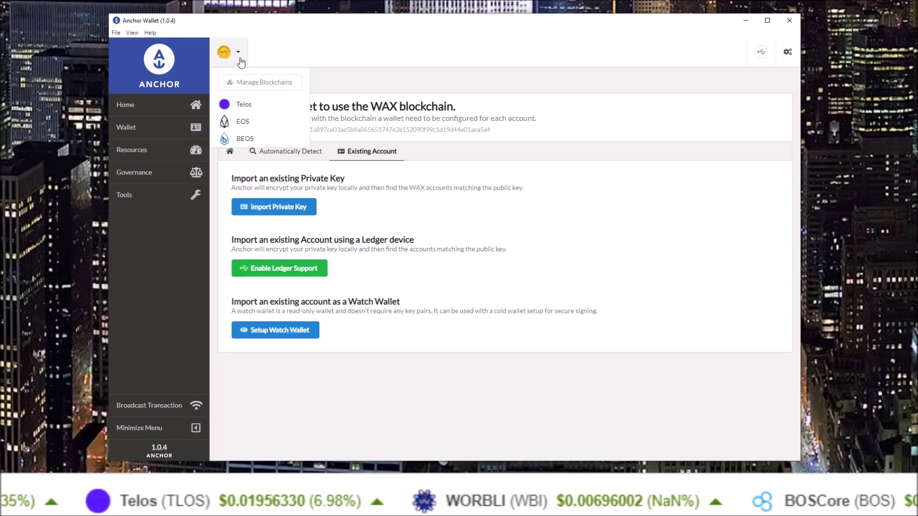
click(250, 86)
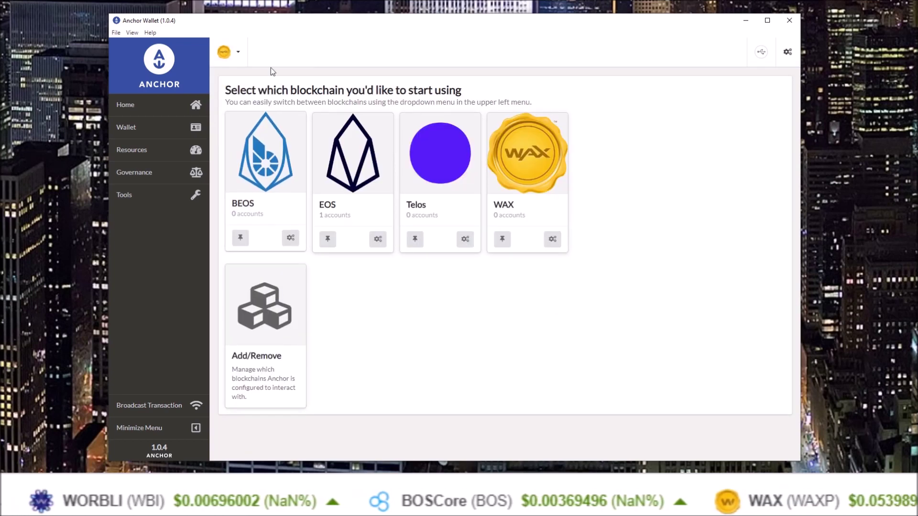
click(154, 109)
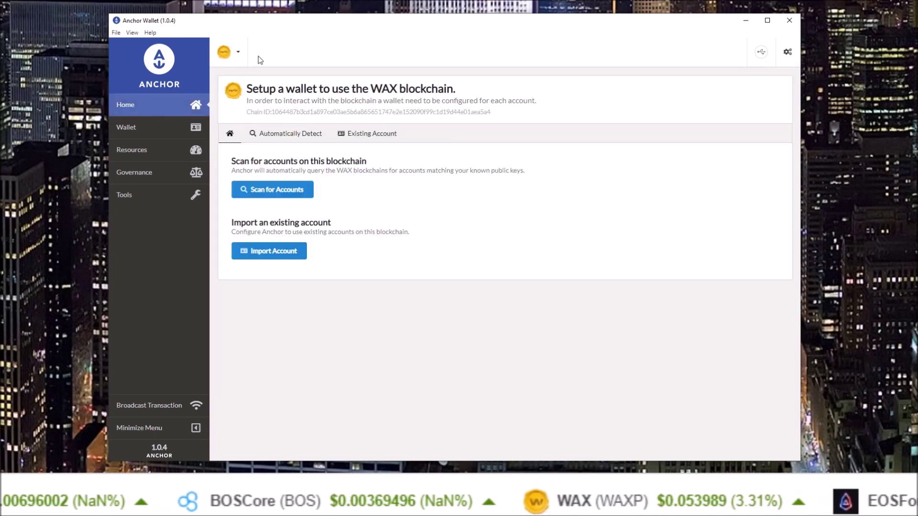
click(239, 52)
click(243, 122)
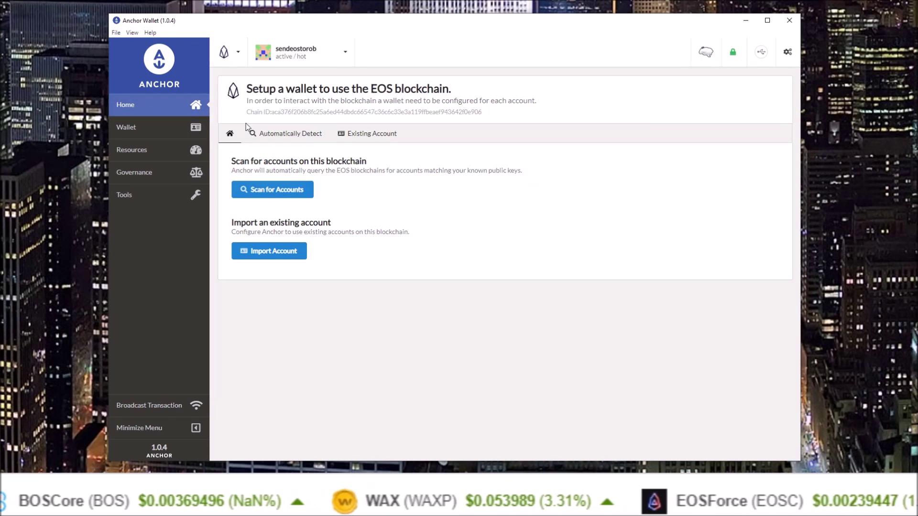
click(138, 109)
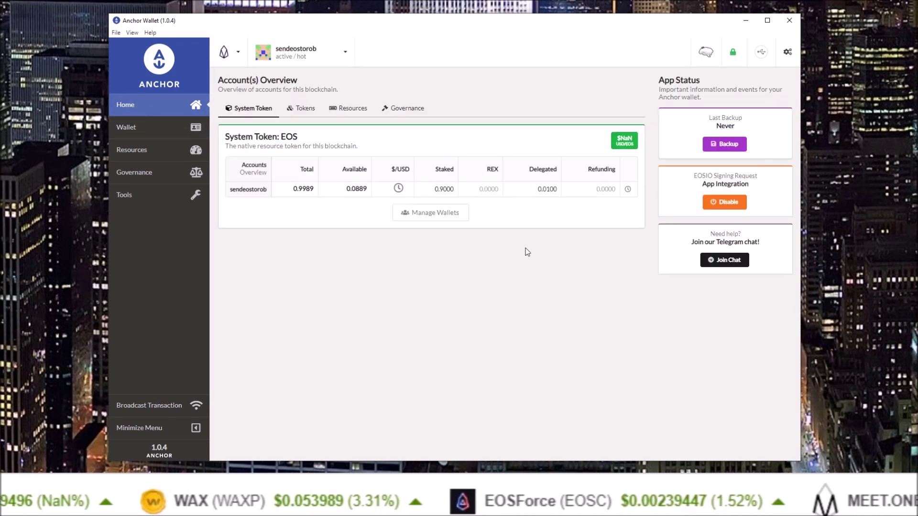